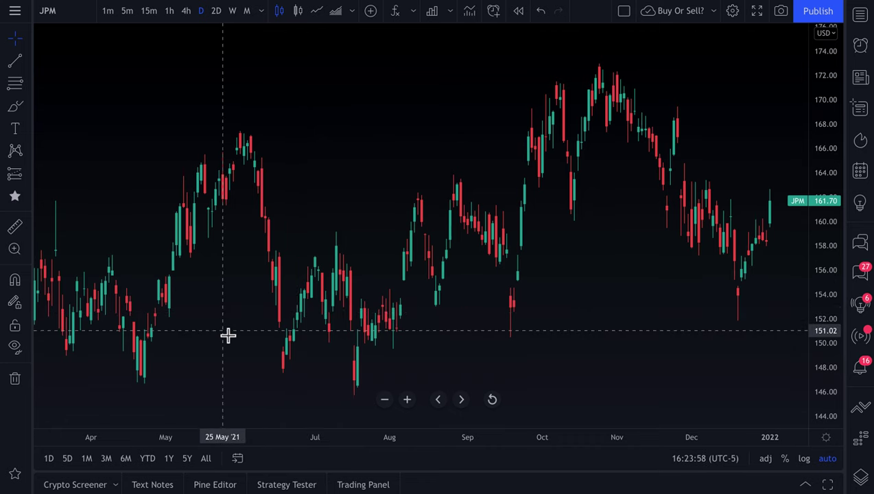
# Step: Save the default Pine script in the Pine Editor under the name 'Youtube Pine Script'
pyautogui.click(219, 483)
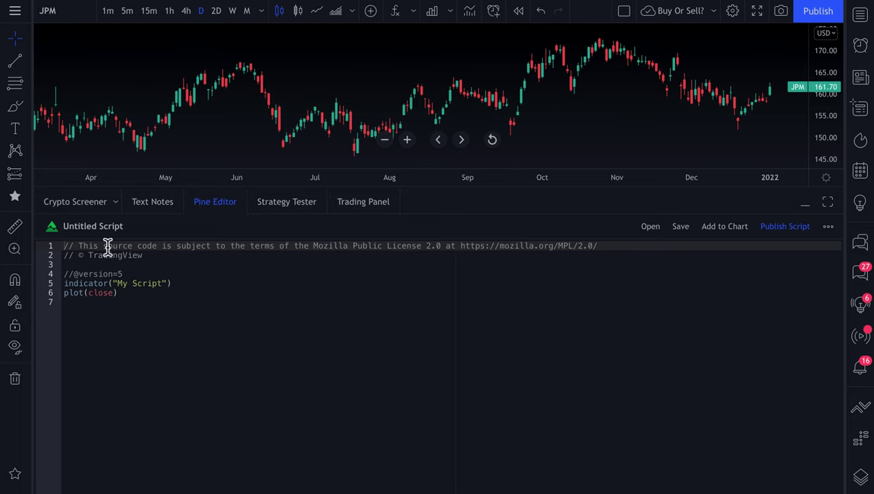
pyautogui.hotkey('ctrl', 's')
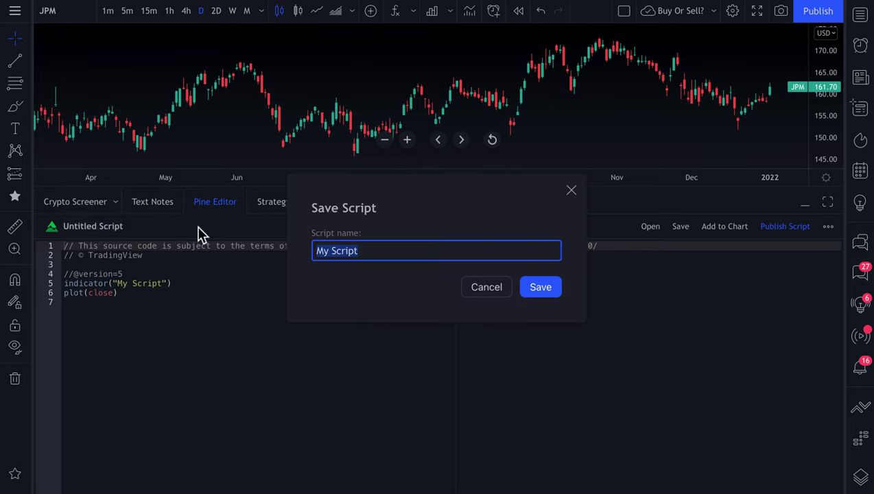
pyautogui.write('Youtube Pine')
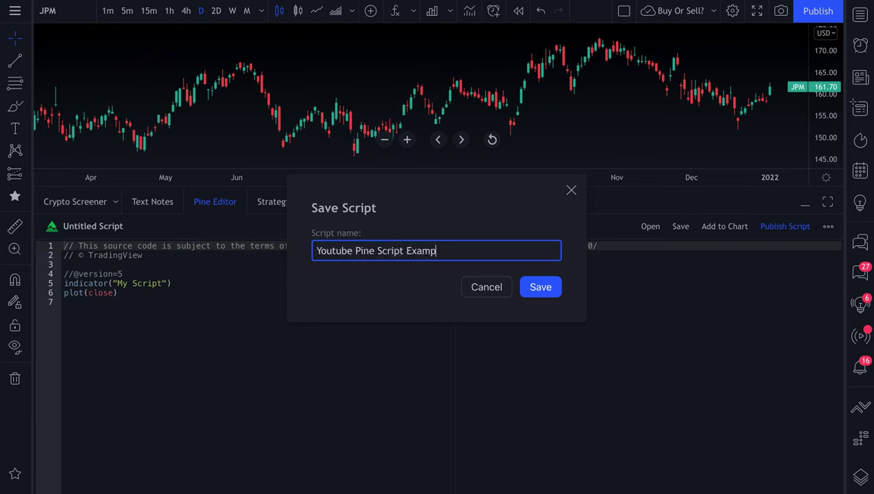
pyautogui.click(540, 288)
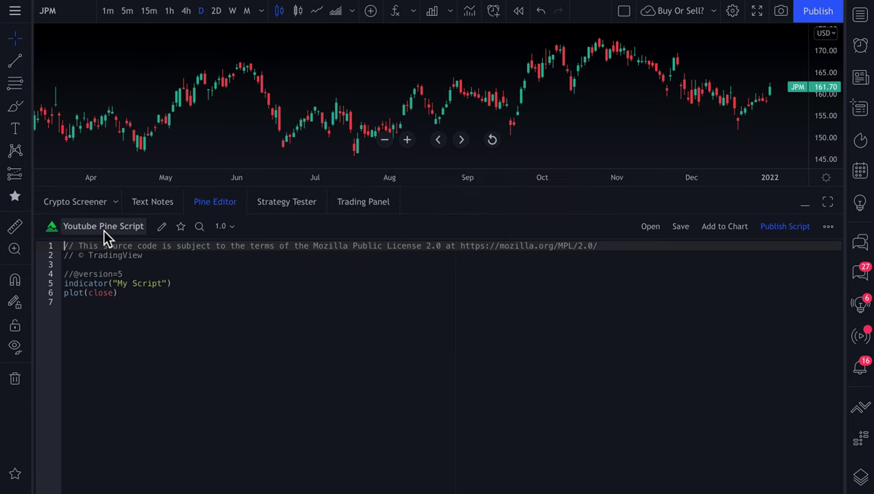
pyautogui.click(220, 203)
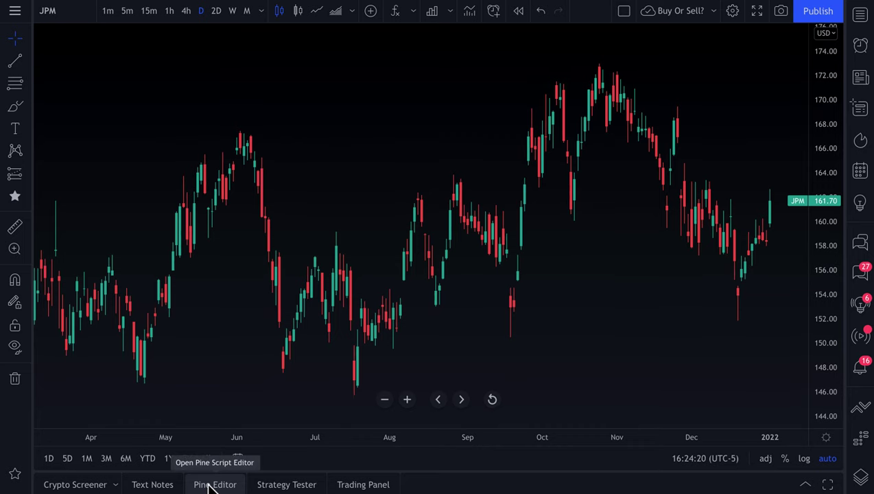
pyautogui.click(210, 486)
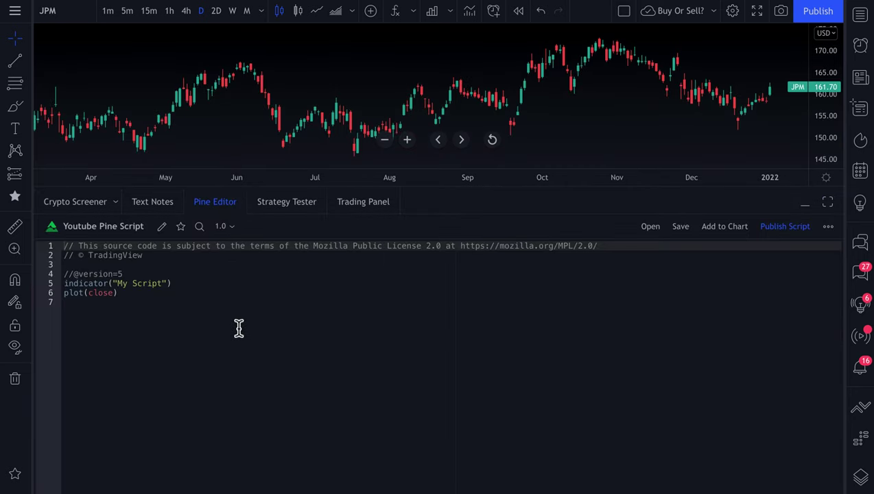
pyautogui.click(121, 268)
pyautogui.moveTo(125, 312); pyautogui.dragTo(62, 246)
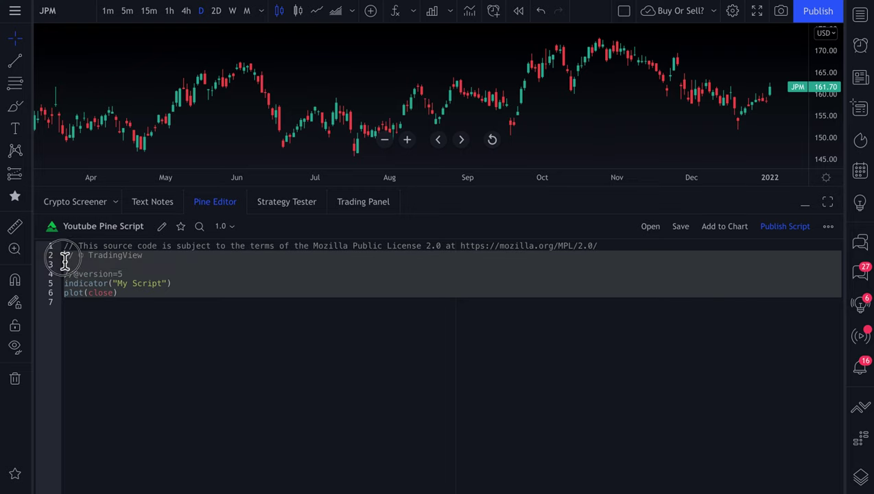
pyautogui.click(111, 307)
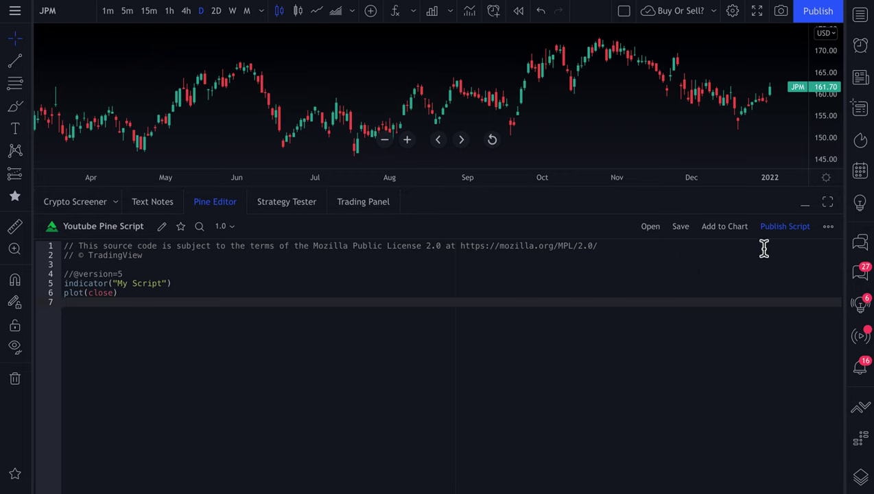
# Step: From the Pine Editor's More menu, open the editor in a separate window
pyautogui.click(828, 227)
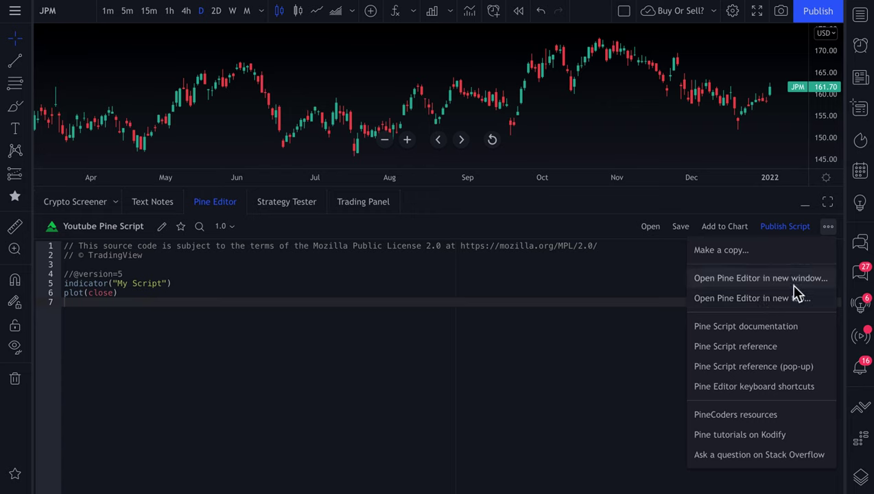
pyautogui.click(753, 282)
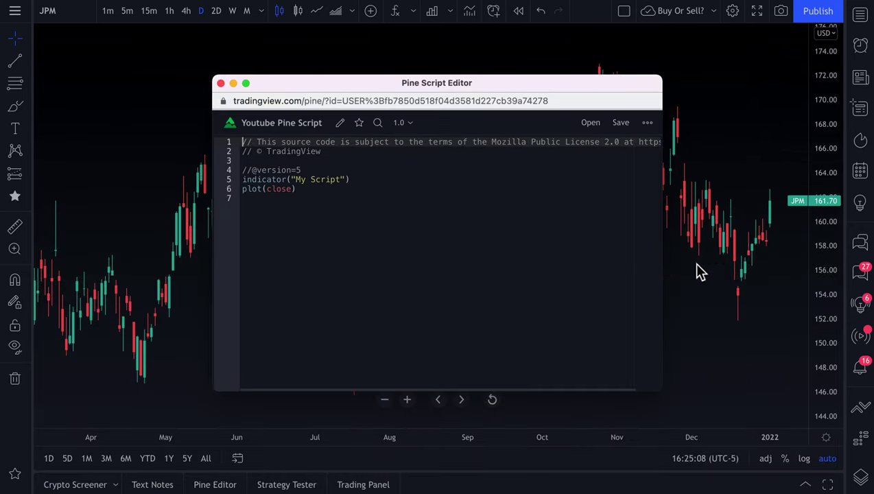
# Step: Move and resize the detached Pine Script Editor window over the chart, then select and deselect code lines
pyautogui.moveTo(402, 89)
pyautogui.mouseDown()
pyautogui.moveTo(433, 88)
pyautogui.moveTo(338, 92)
pyautogui.mouseUp()
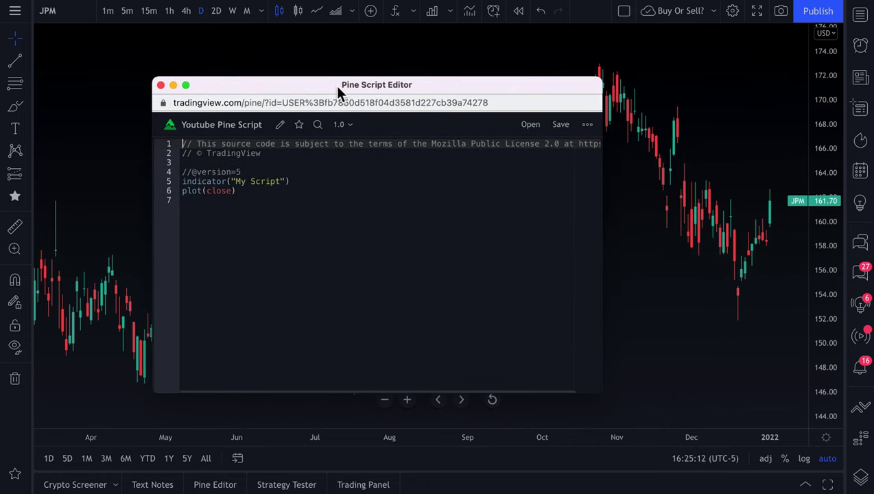
pyautogui.moveTo(603, 81)
pyautogui.mouseDown()
pyautogui.moveTo(659, 64)
pyautogui.moveTo(336, 101)
pyautogui.moveTo(636, 29)
pyautogui.mouseUp()
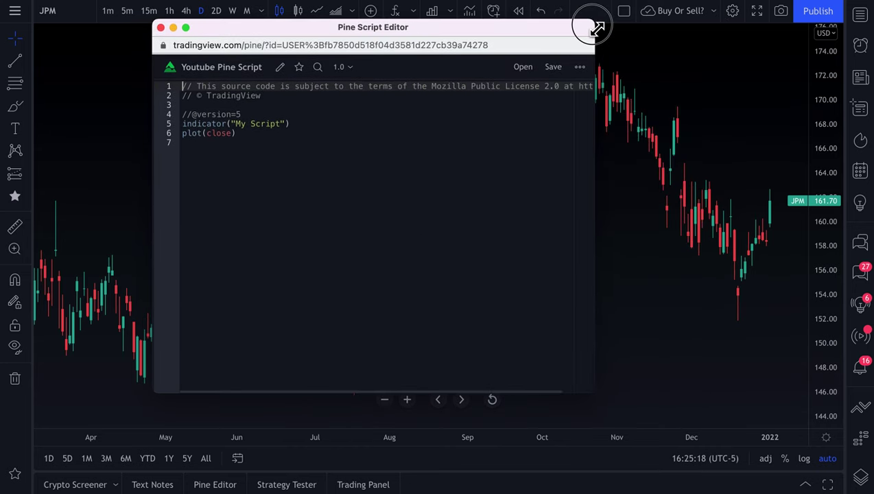
pyautogui.moveTo(636, 29)
pyautogui.mouseDown()
pyautogui.moveTo(664, 23)
pyautogui.moveTo(523, 55)
pyautogui.moveTo(503, 47)
pyautogui.mouseUp()
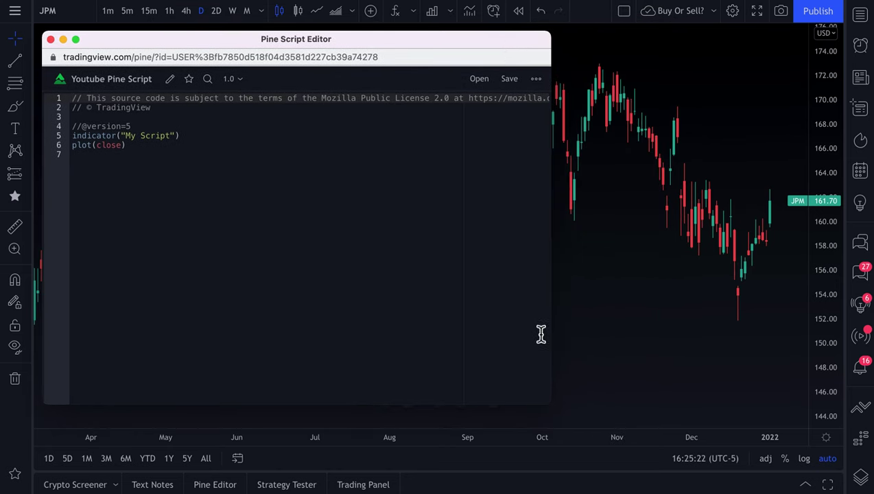
pyautogui.moveTo(551, 404)
pyautogui.mouseDown()
pyautogui.moveTo(408, 309)
pyautogui.moveTo(465, 346)
pyautogui.mouseUp()
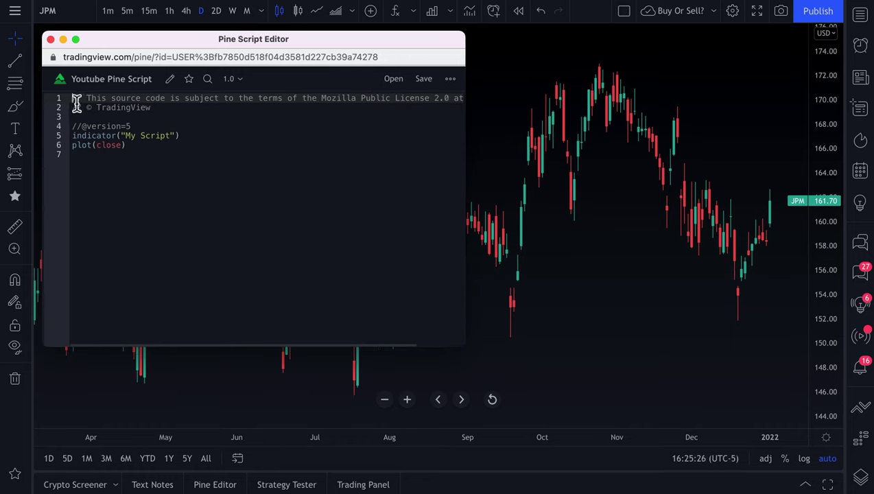
pyautogui.moveTo(72, 98); pyautogui.dragTo(166, 163)
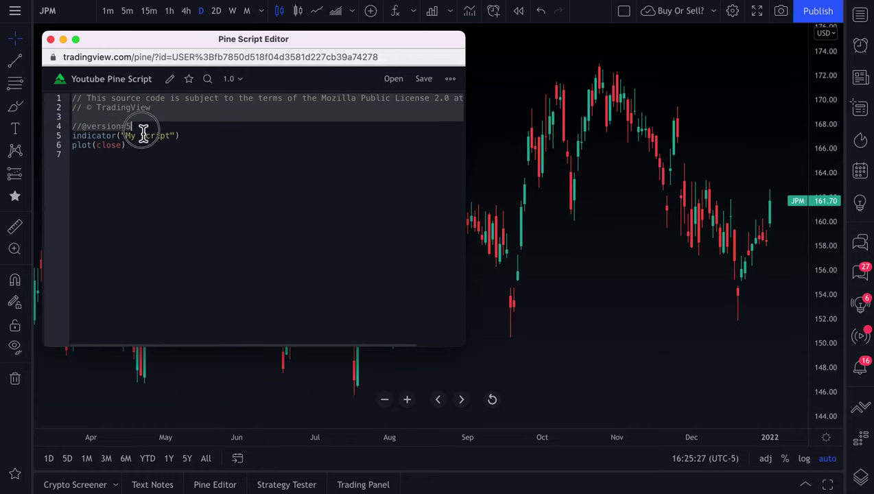
pyautogui.click(178, 162)
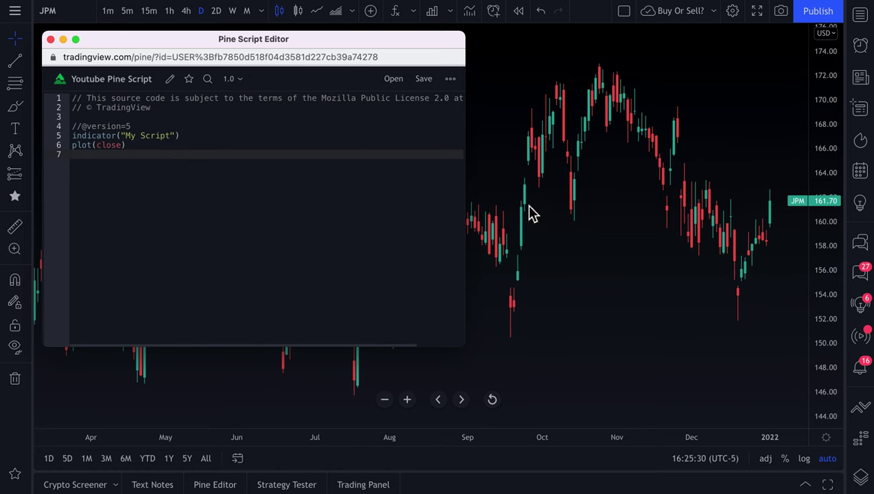
# Step: Reposition and resize the detached editor window, widening it across the chart
pyautogui.moveTo(340, 45)
pyautogui.mouseDown()
pyautogui.moveTo(607, 123)
pyautogui.moveTo(732, 183)
pyautogui.mouseUp()
pyautogui.moveTo(442, 173)
pyautogui.mouseDown()
pyautogui.moveTo(659, 359)
pyautogui.moveTo(609, 275)
pyautogui.mouseUp()
pyautogui.moveTo(748, 278); pyautogui.dragTo(206, 288)
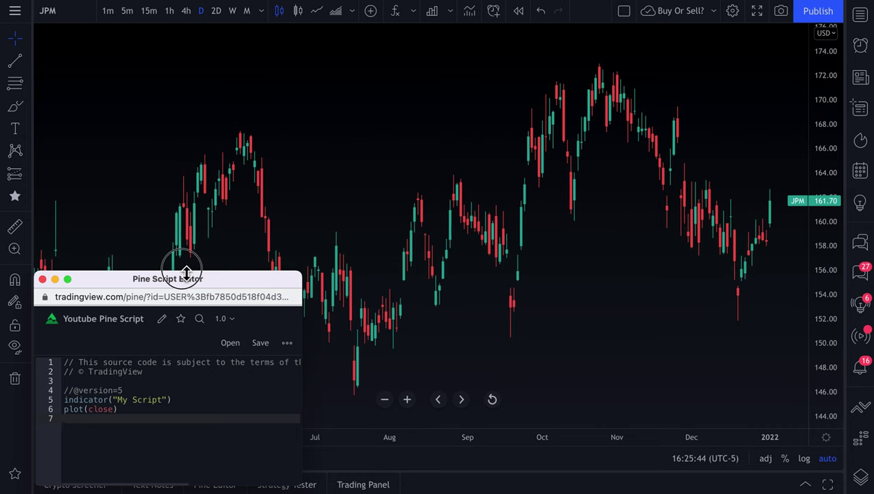
pyautogui.moveTo(184, 281); pyautogui.dragTo(177, 6)
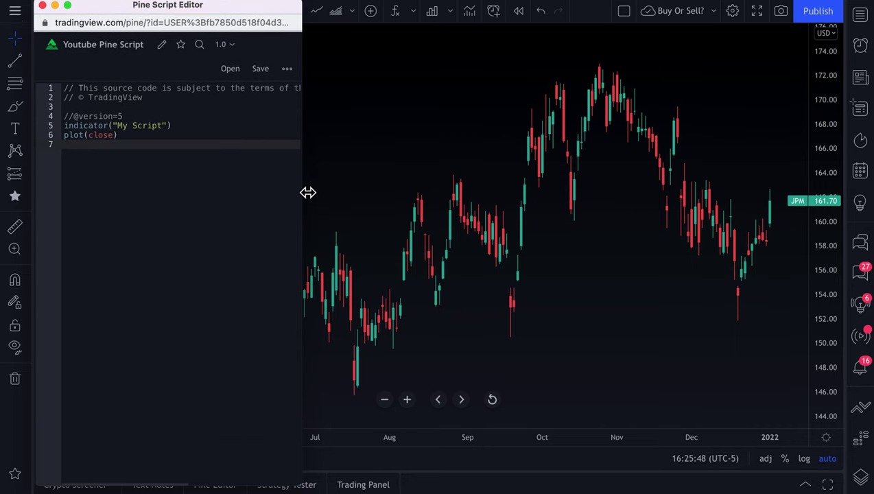
pyautogui.moveTo(307, 193)
pyautogui.mouseDown()
pyautogui.moveTo(570, 199)
pyautogui.moveTo(860, 182)
pyautogui.mouseUp()
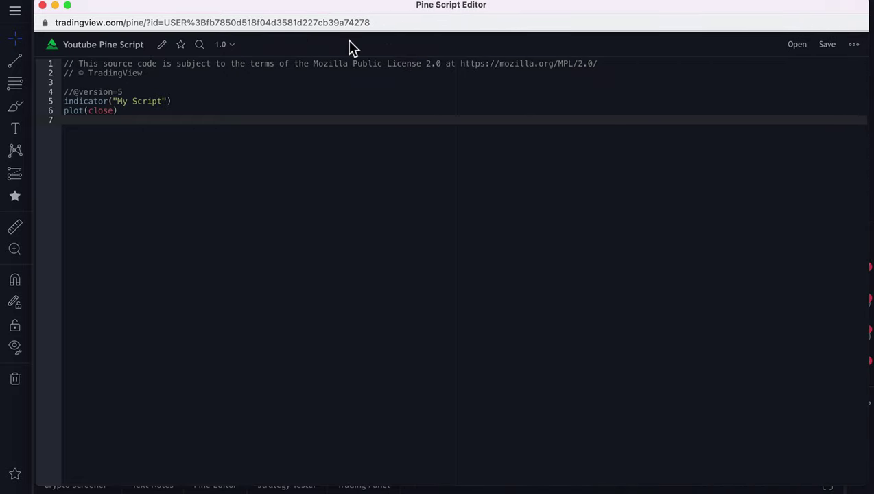
# Step: Shift the editor window aside to reveal the JPM chart, then close it
pyautogui.moveTo(328, 16); pyautogui.dragTo(332, 18)
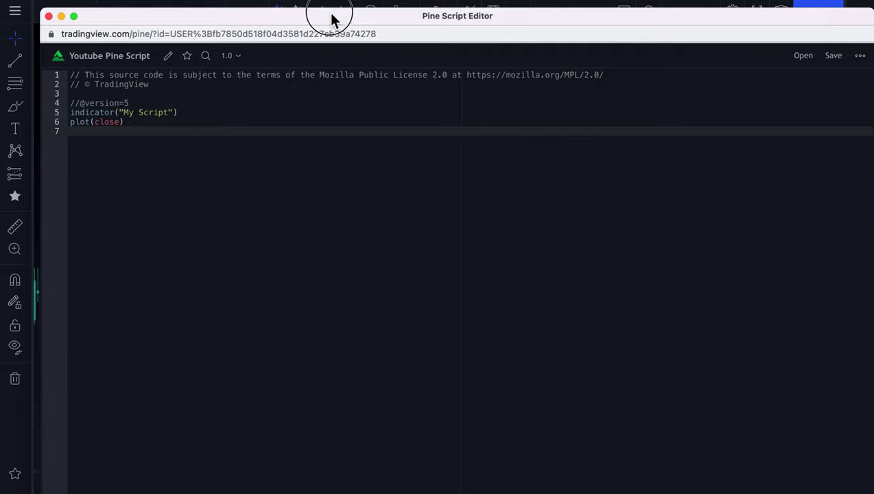
pyautogui.moveTo(332, 19); pyautogui.dragTo(322, 22)
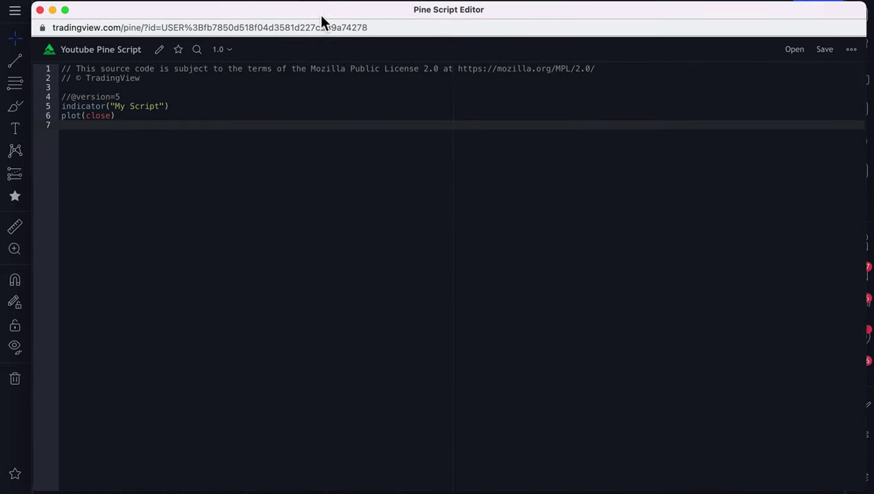
pyautogui.moveTo(211, 15)
pyautogui.mouseDown()
pyautogui.moveTo(295, 3)
pyautogui.moveTo(217, 12)
pyautogui.mouseUp()
pyautogui.click(45, 7)
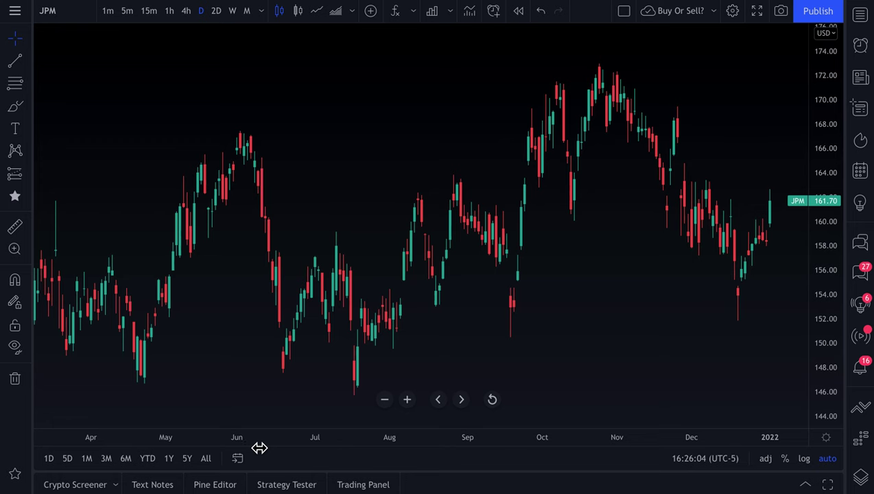
# Step: Reopen the Pine Editor under the chart and show its extra options
pyautogui.click(210, 484)
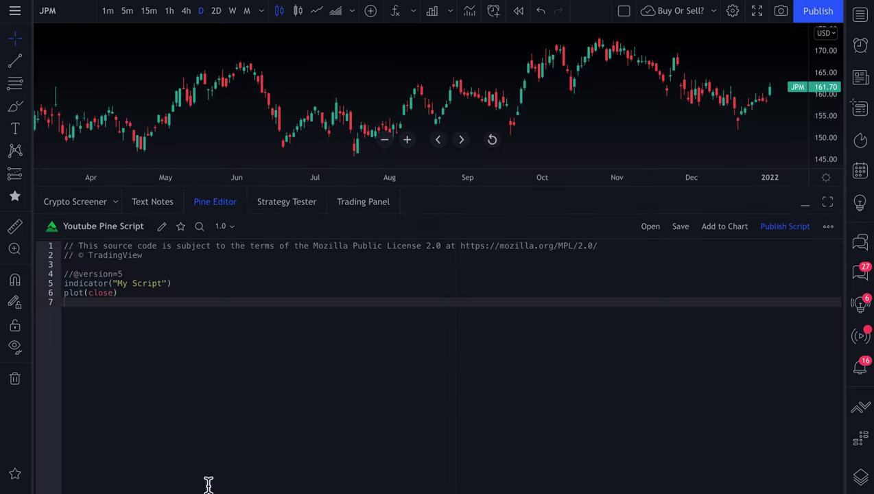
pyautogui.click(827, 228)
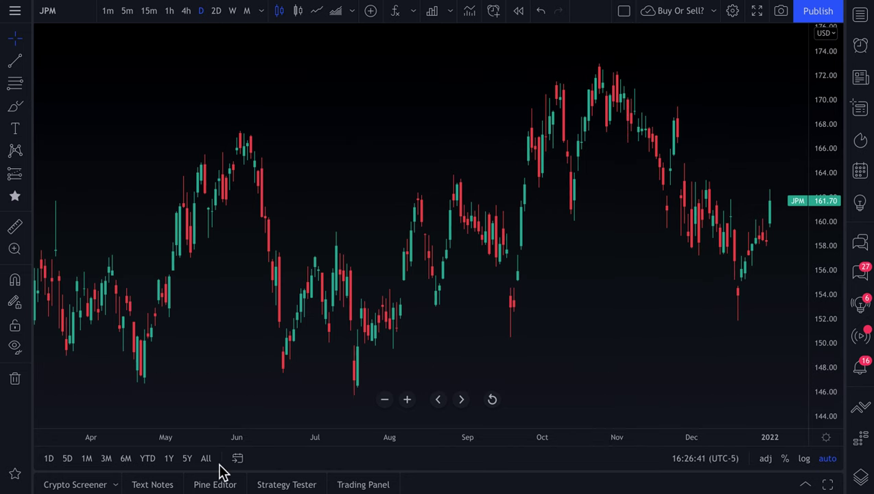
pyautogui.click(207, 481)
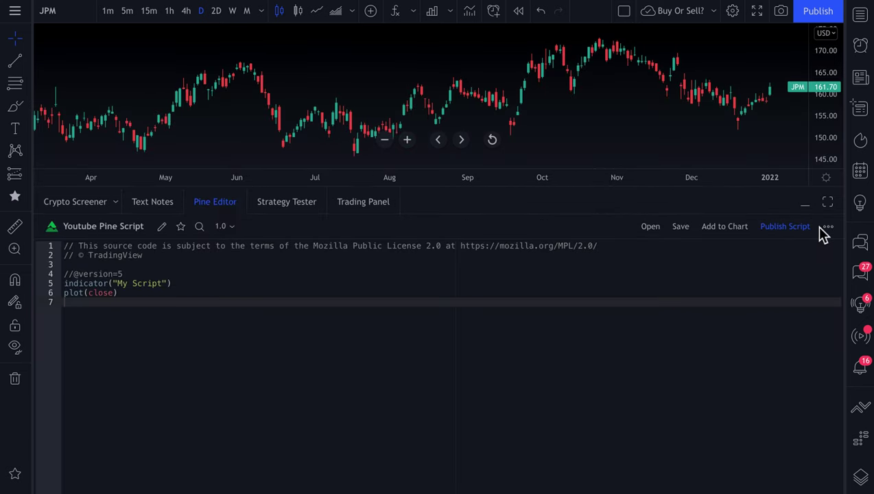
pyautogui.click(827, 229)
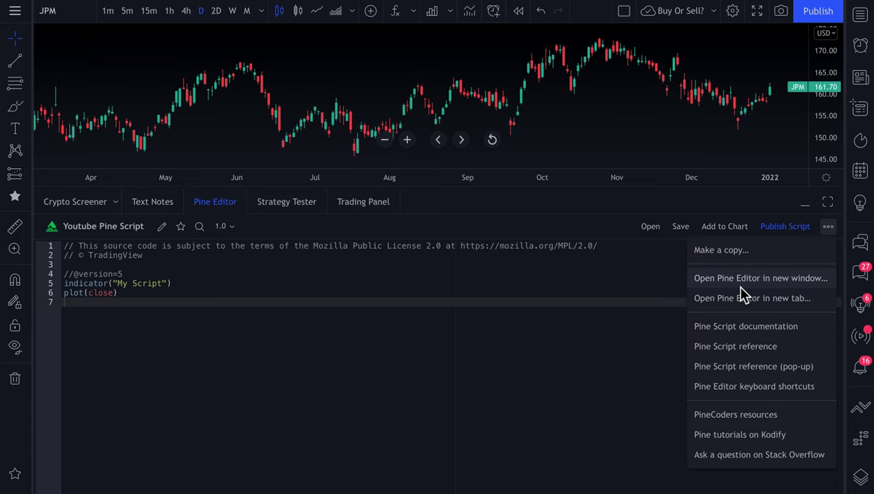
pyautogui.click(184, 294)
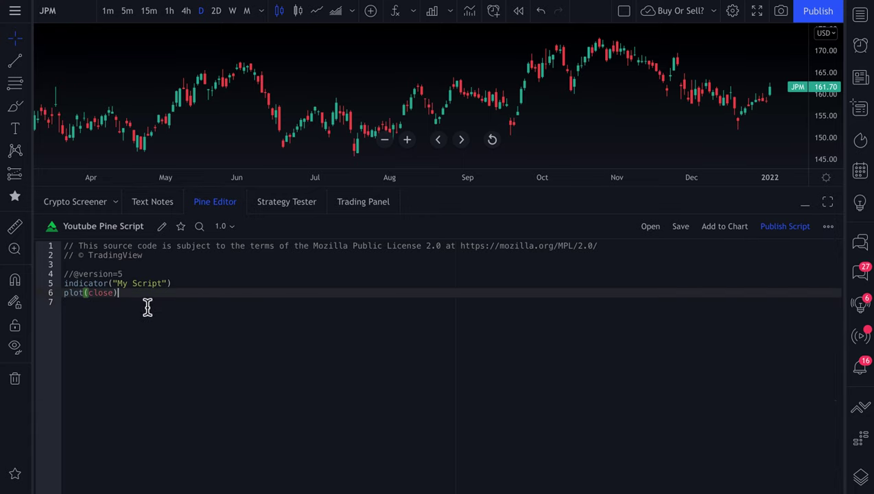
pyautogui.click(117, 315)
pyautogui.moveTo(117, 314); pyautogui.dragTo(56, 248)
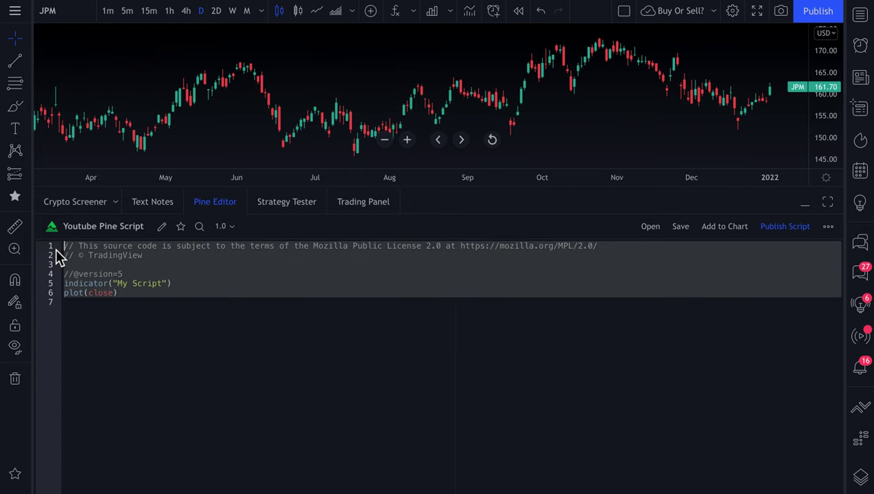
pyautogui.click(149, 302)
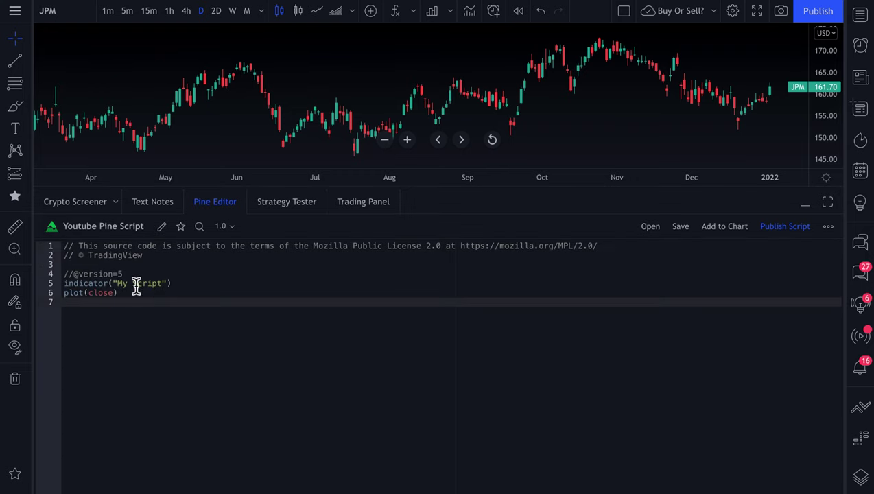
pyautogui.moveTo(381, 187)
pyautogui.mouseDown()
pyautogui.moveTo(382, 250)
pyautogui.moveTo(359, 380)
pyautogui.moveTo(335, 187)
pyautogui.moveTo(331, 398)
pyautogui.moveTo(319, 342)
pyautogui.mouseUp()
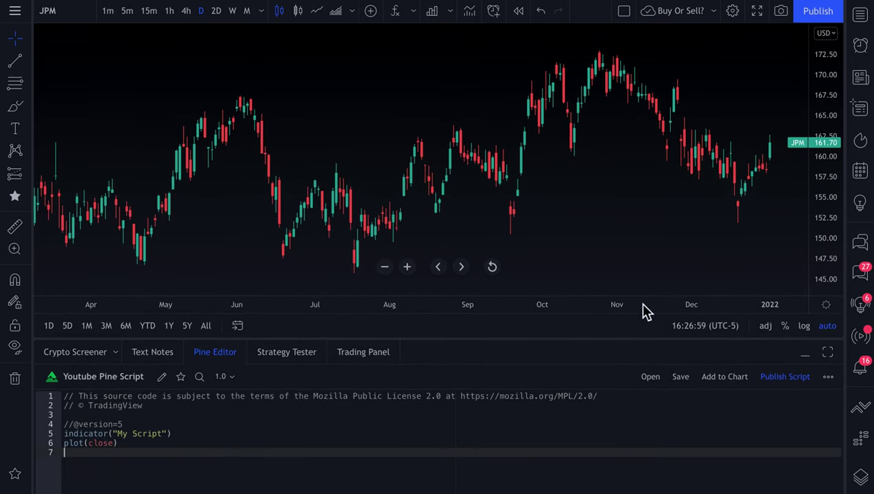
pyautogui.click(829, 377)
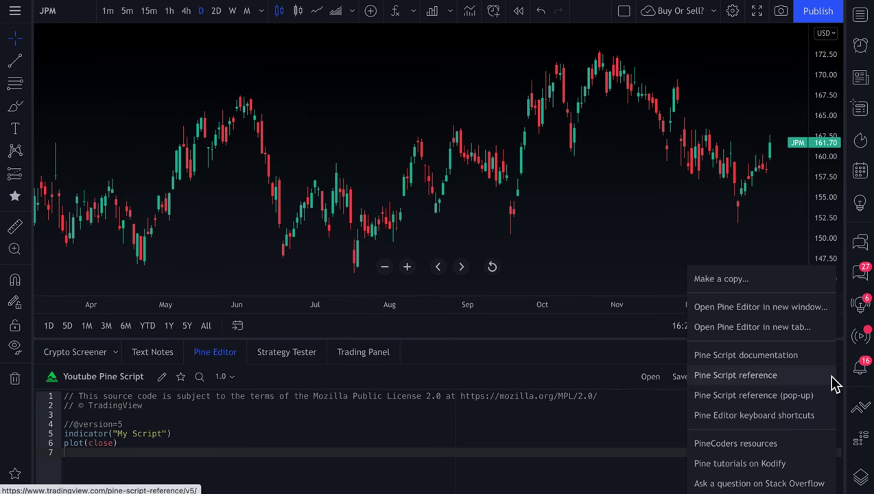
pyautogui.click(773, 309)
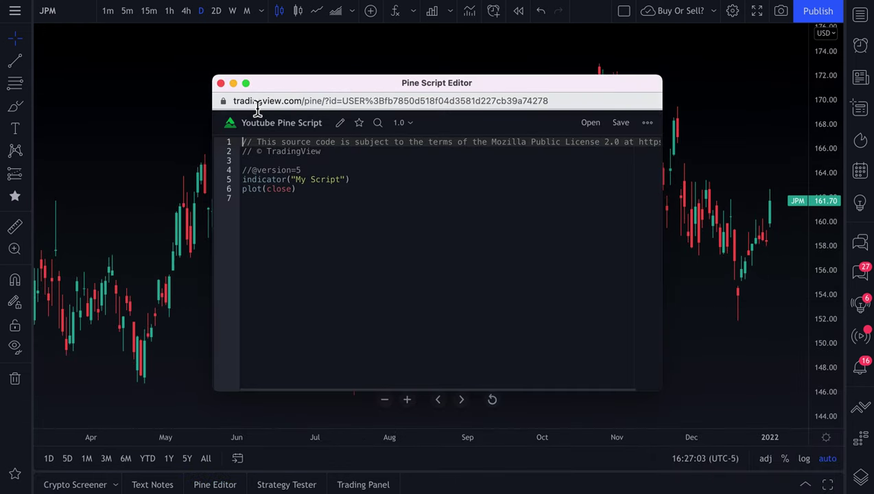
pyautogui.click(221, 83)
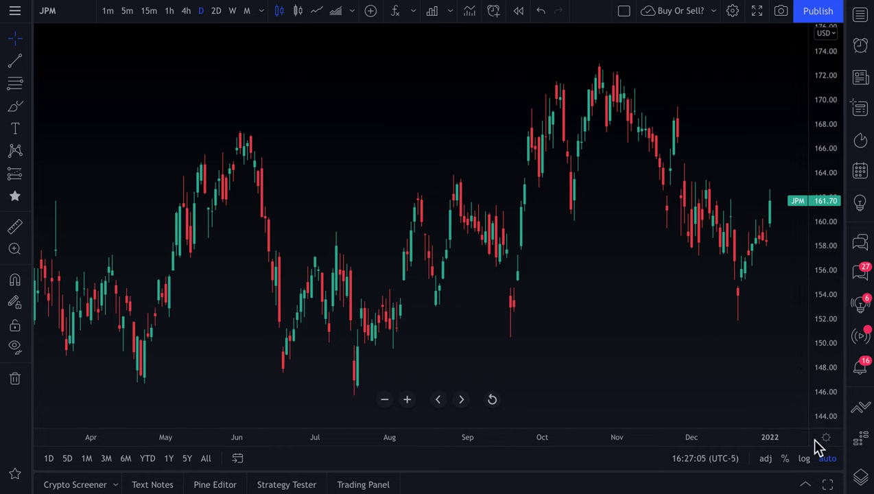
# Step: Open the Youtube Pine Script editor in a new browser tab
pyautogui.click(209, 480)
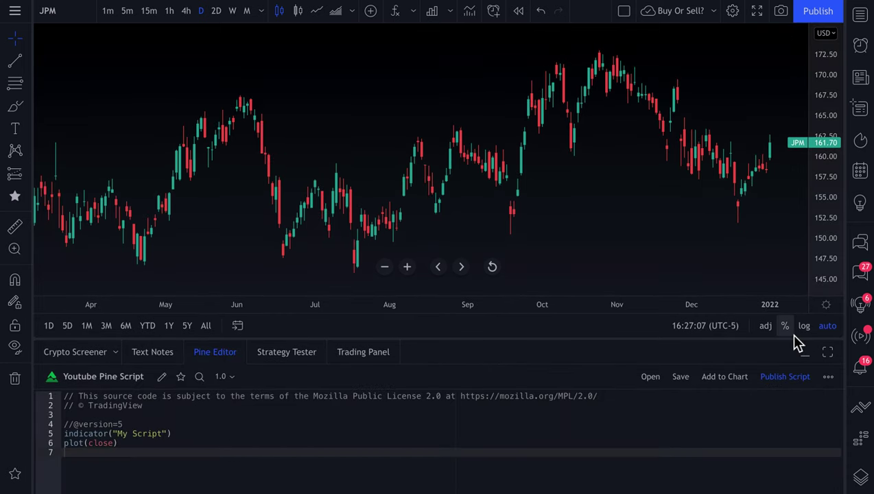
pyautogui.click(828, 377)
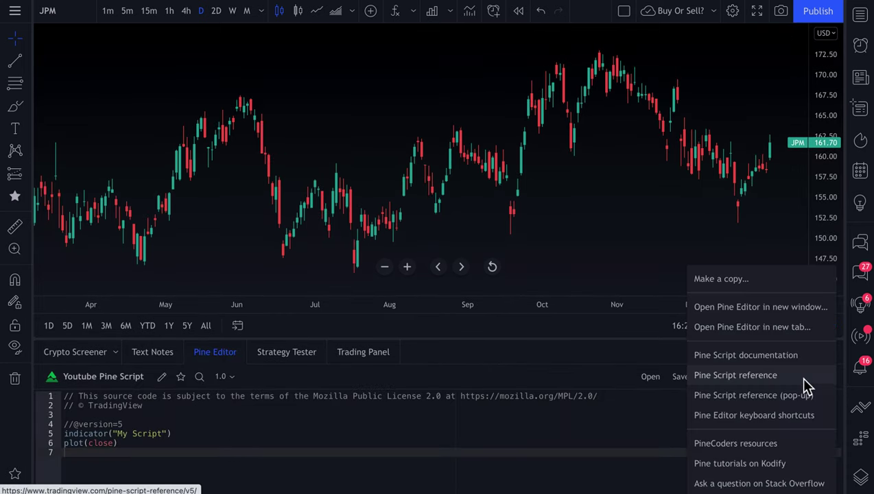
pyautogui.click(772, 328)
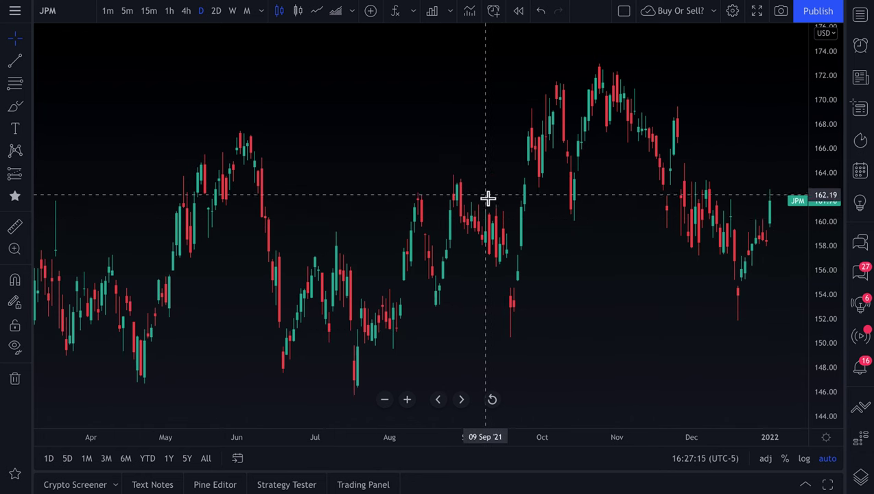
# Step: Pan the JPM chart to recent dates, then reopen the Pine Editor's extra options
pyautogui.moveTo(461, 200); pyautogui.dragTo(363, 196)
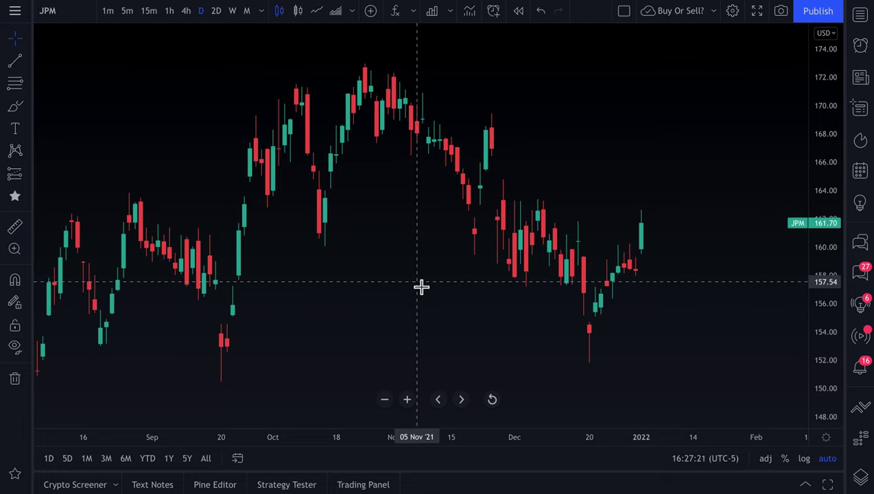
pyautogui.click(219, 484)
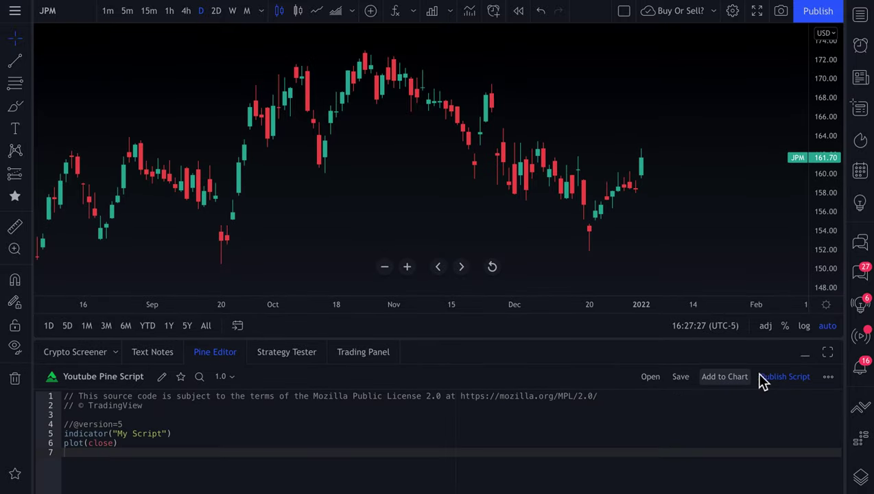
pyautogui.click(828, 377)
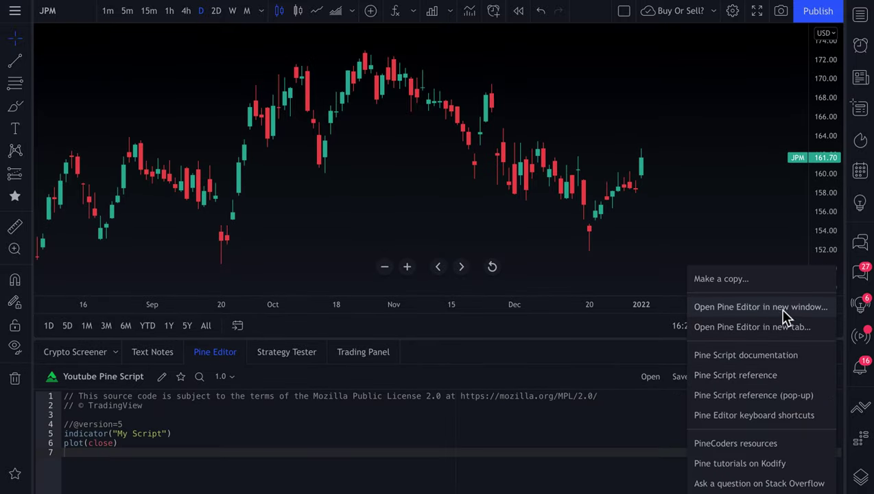